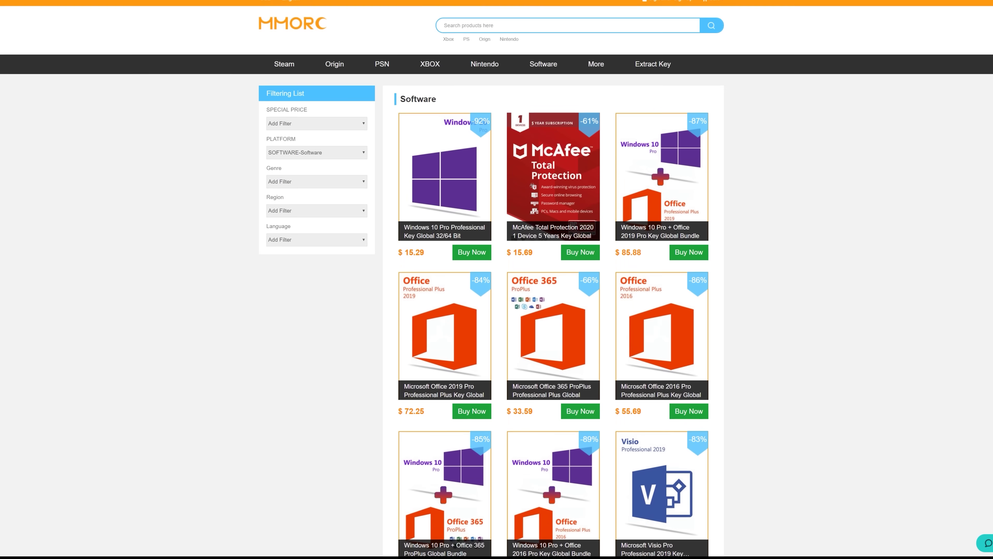
# Find the Windows 10 Home Key in the Software listings and add it to the cart.
pyautogui.scroll(-2, 497, 280)
pyautogui.scroll(-4, 497, 279)
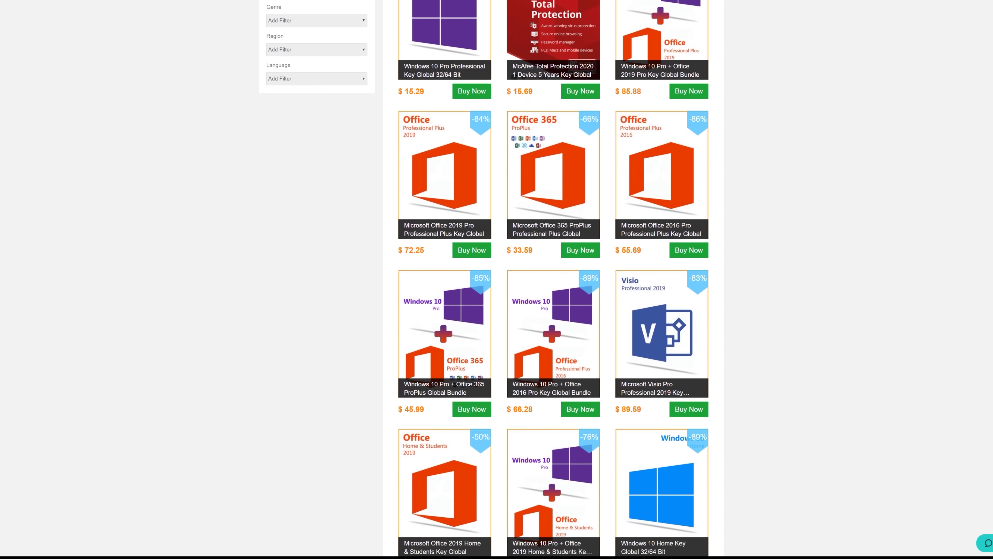
pyautogui.scroll(-1, 497, 280)
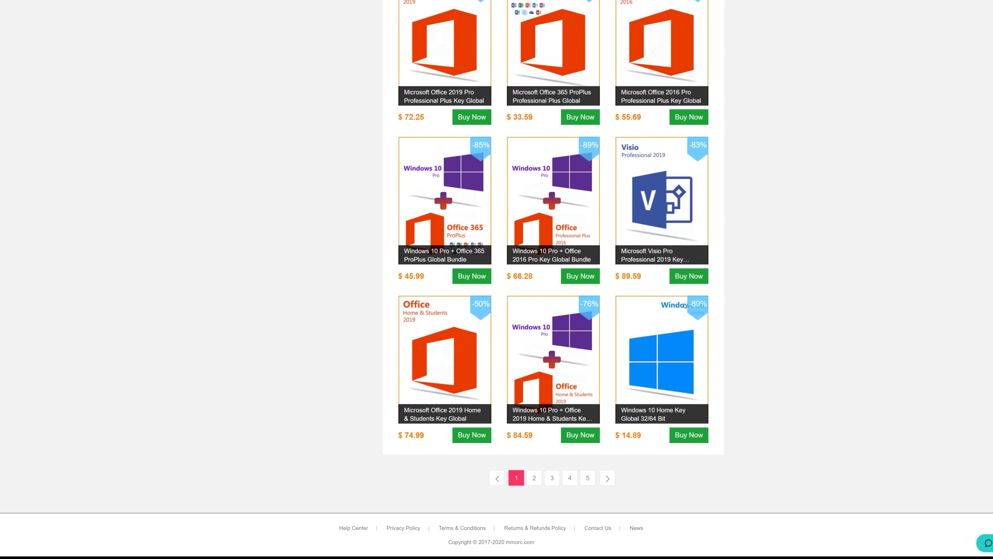
pyautogui.click(668, 358)
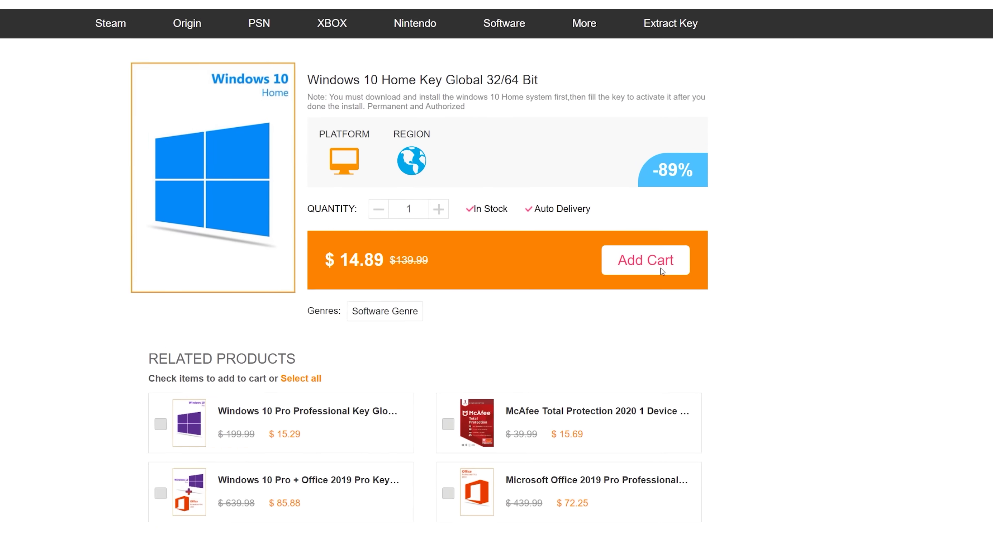
pyautogui.click(659, 263)
# Apply coupon BAN35 for 35% off and fill in the buyer's e-mail address.
pyautogui.click(827, 370)
pyautogui.write('BAN35')
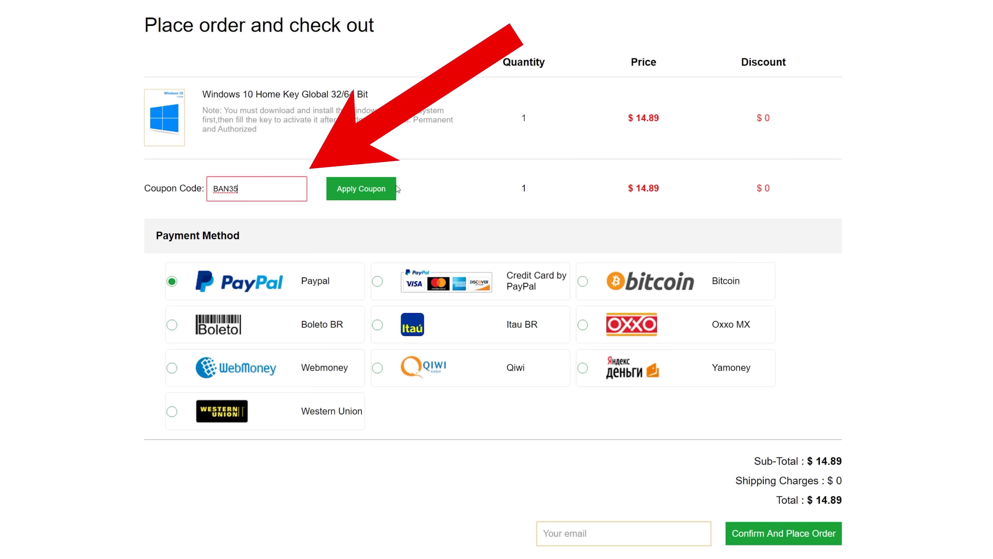
pyautogui.click(391, 189)
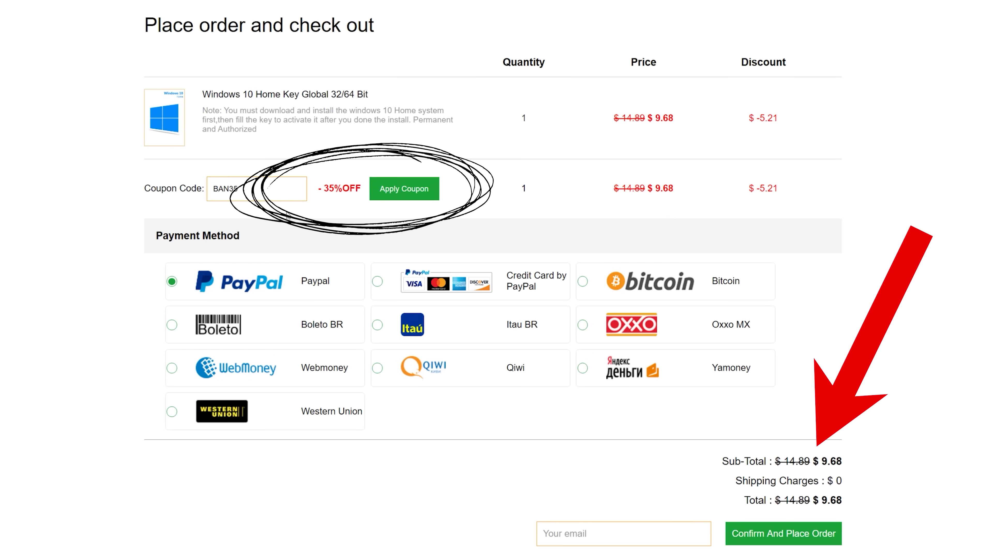
pyautogui.click(668, 537)
pyautogui.write('you@yourm')
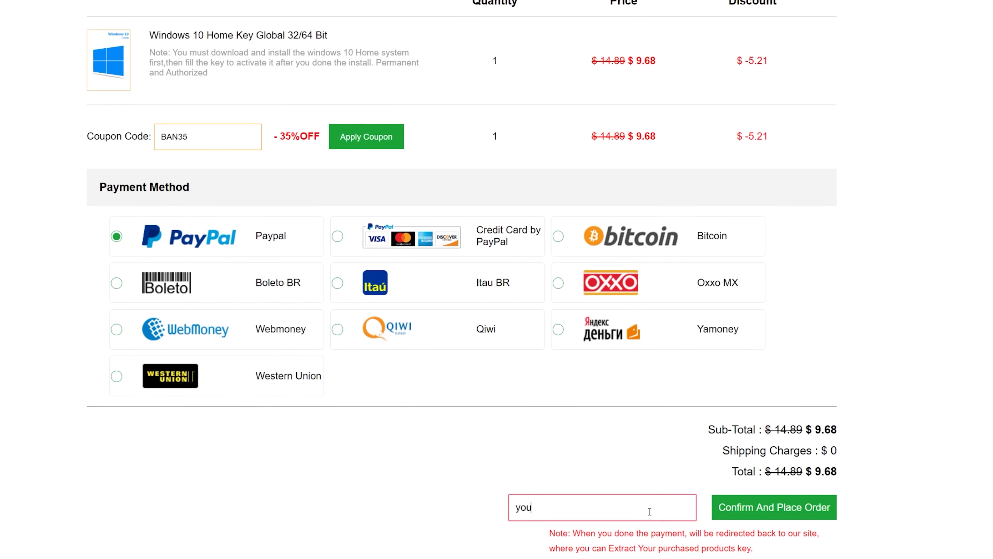
pyautogui.write('ail.com')
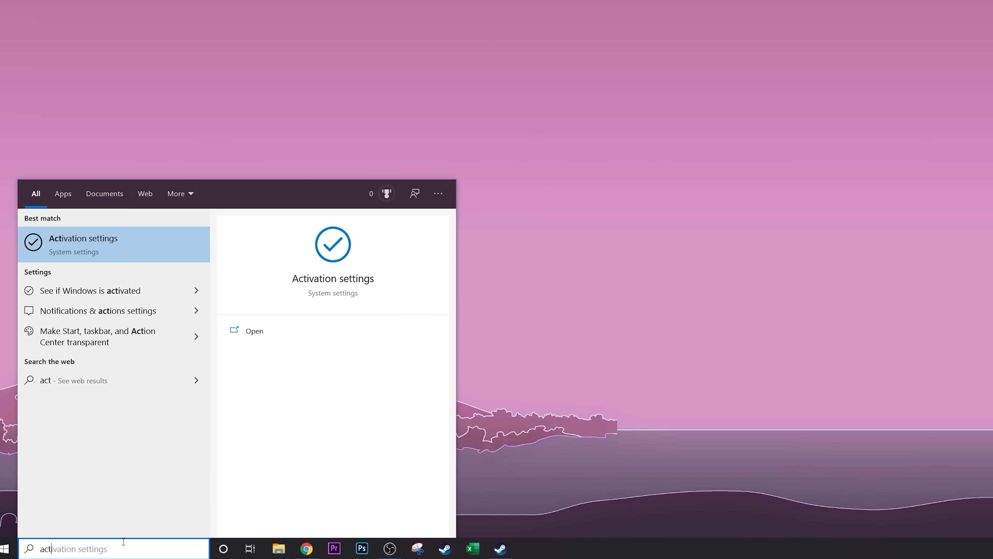
# Open the Windows activation settings to enter a product key.
pyautogui.write('iva')
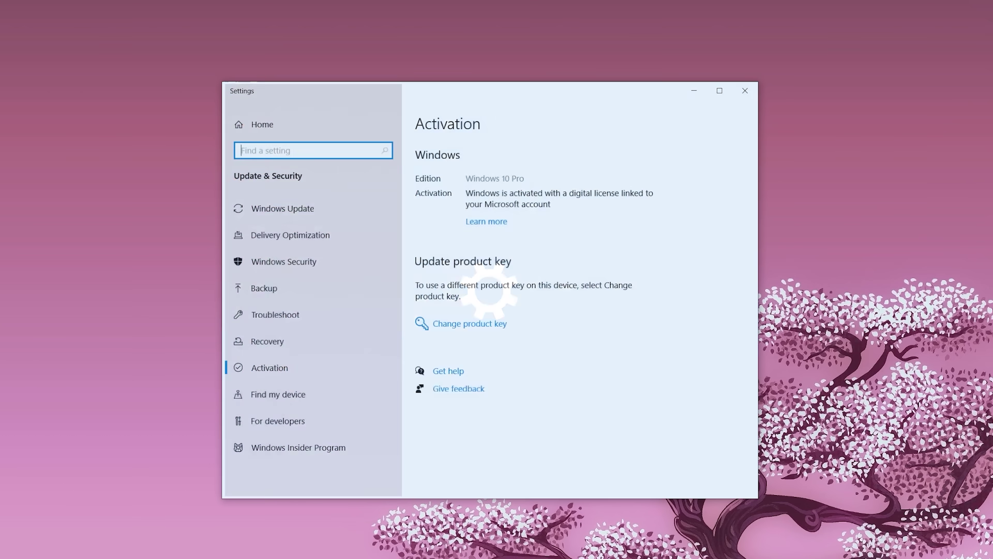
pyautogui.click(442, 327)
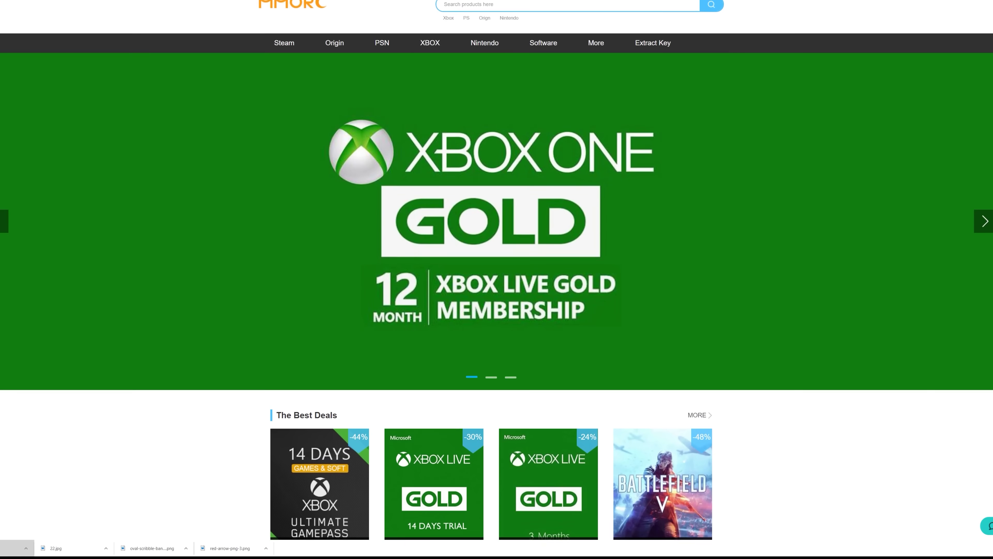
pyautogui.scroll(-3, 497, 270)
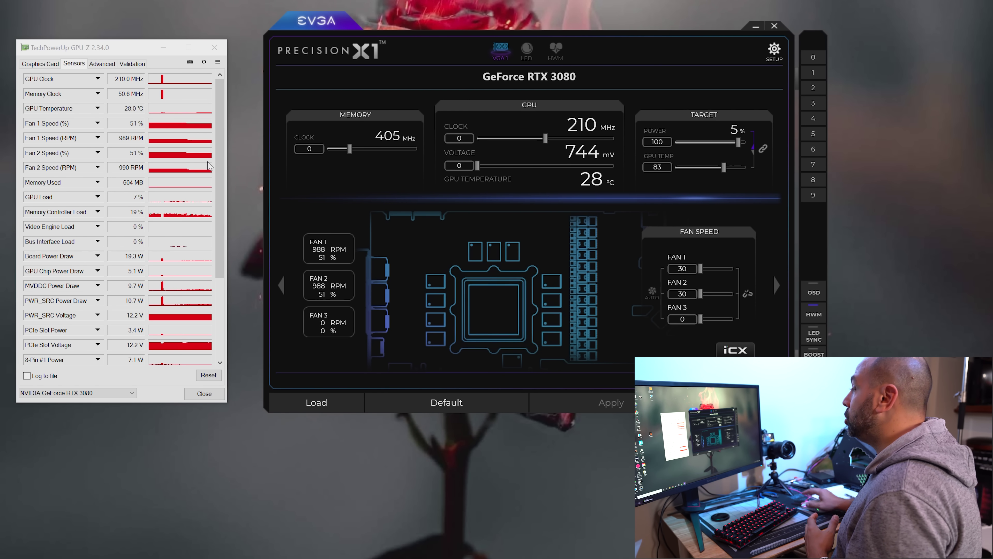
pyautogui.scroll(-1, 192, 226)
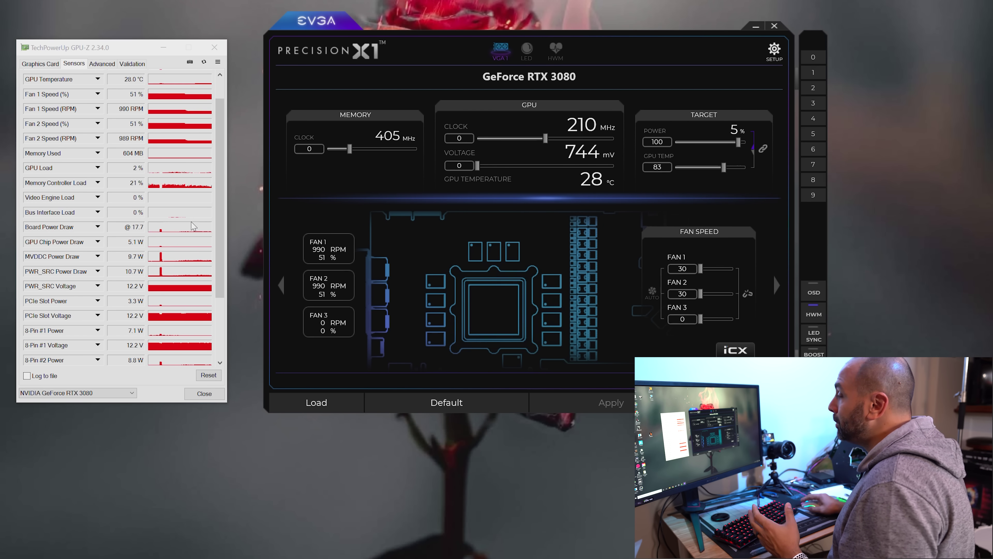
pyautogui.scroll(-3, 193, 227)
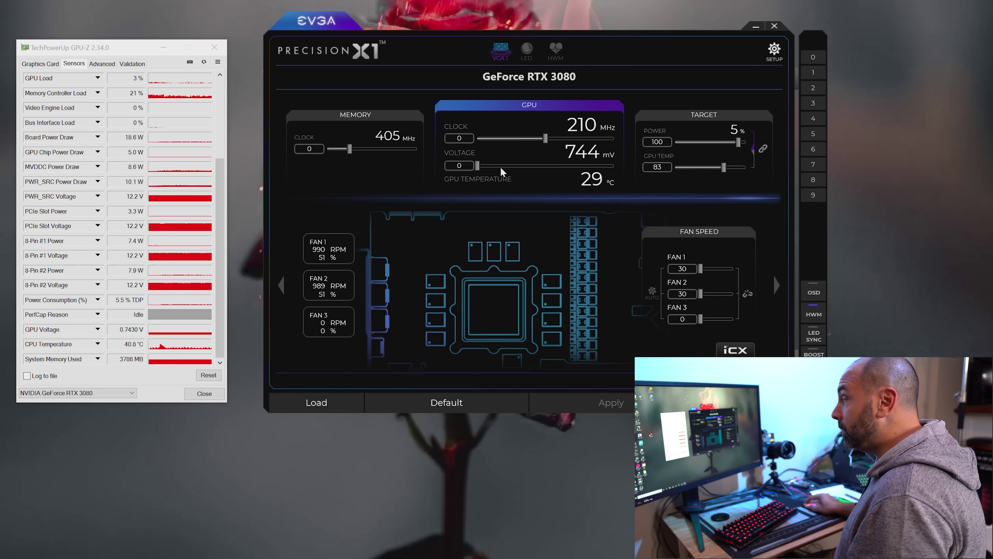
pyautogui.moveTo(559, 185)
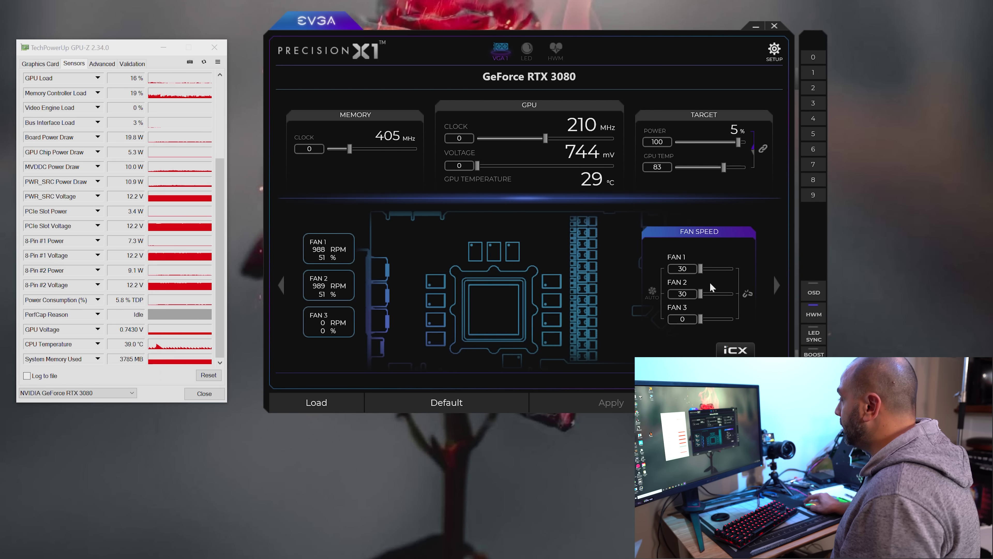
pyautogui.moveTo(754, 191)
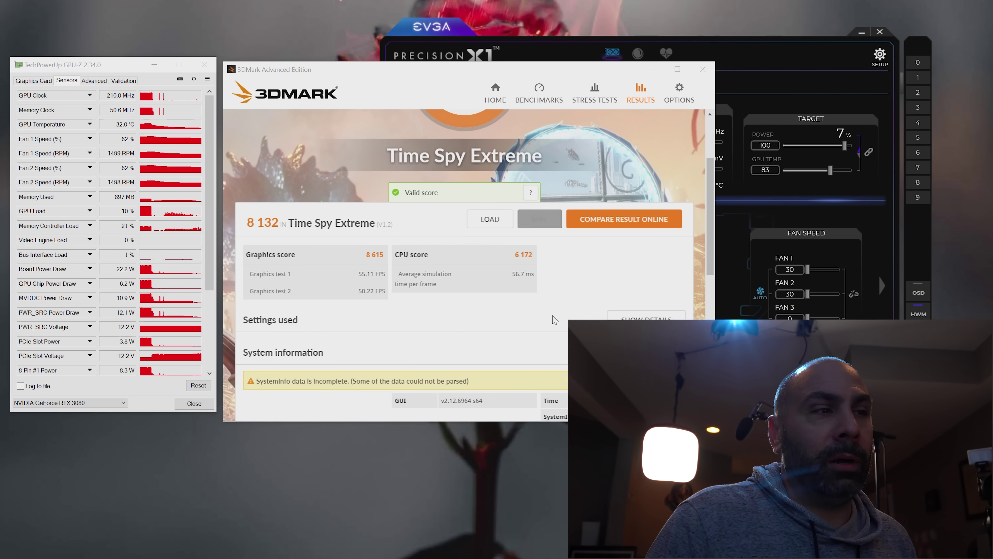
pyautogui.scroll(-1, 482, 274)
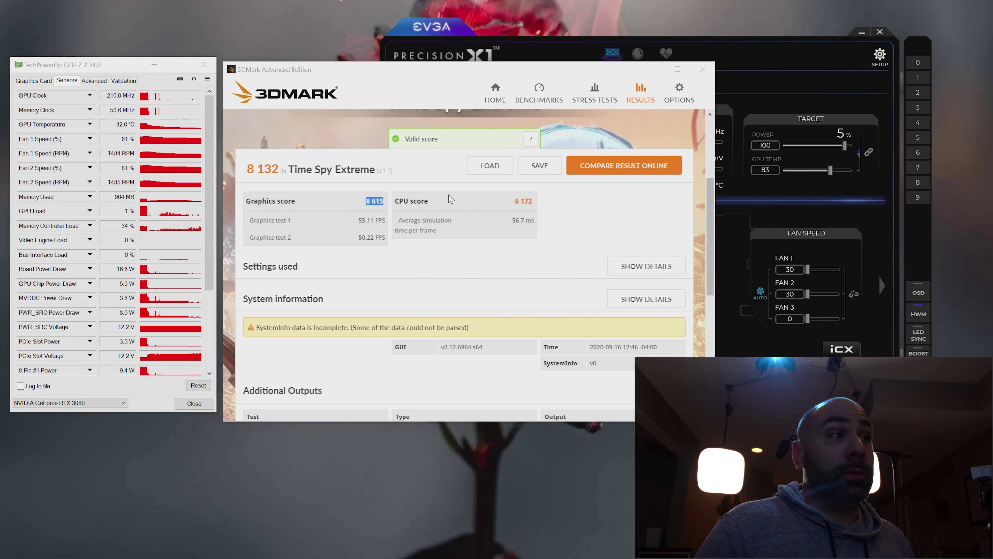
# Review the 8,132 baseline, open the Time Spy Extreme page, then minimize 3DMark.
pyautogui.click(540, 100)
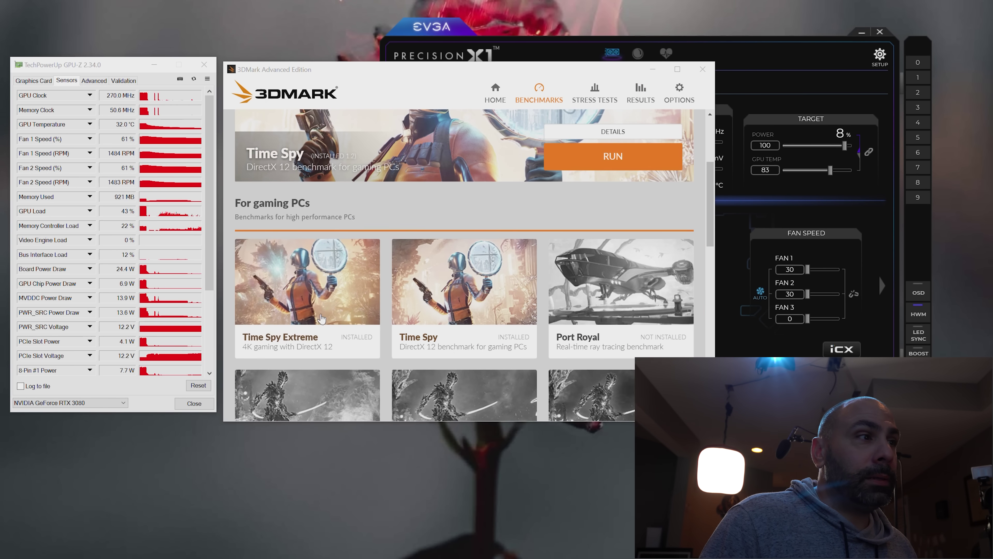
pyautogui.click(309, 325)
pyautogui.click(652, 70)
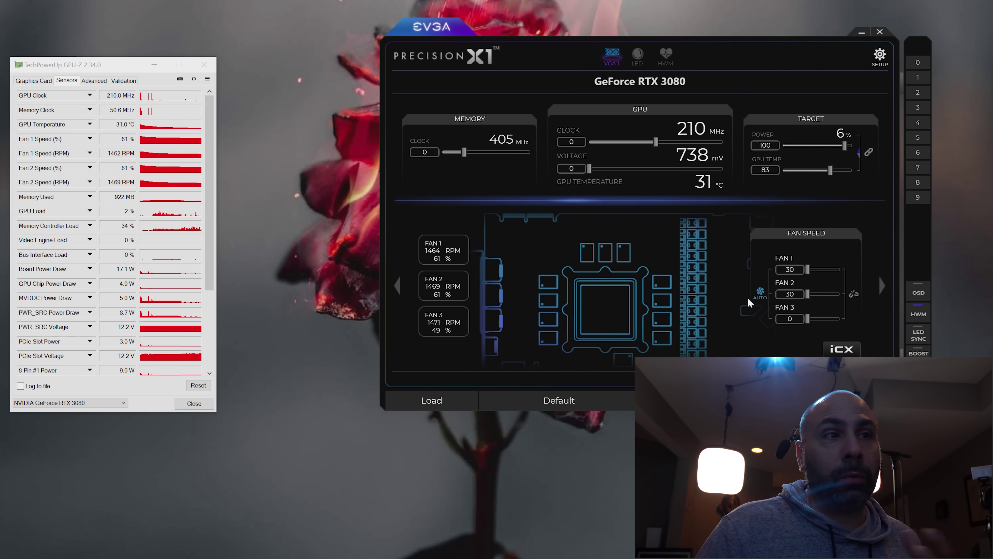
pyautogui.click(883, 286)
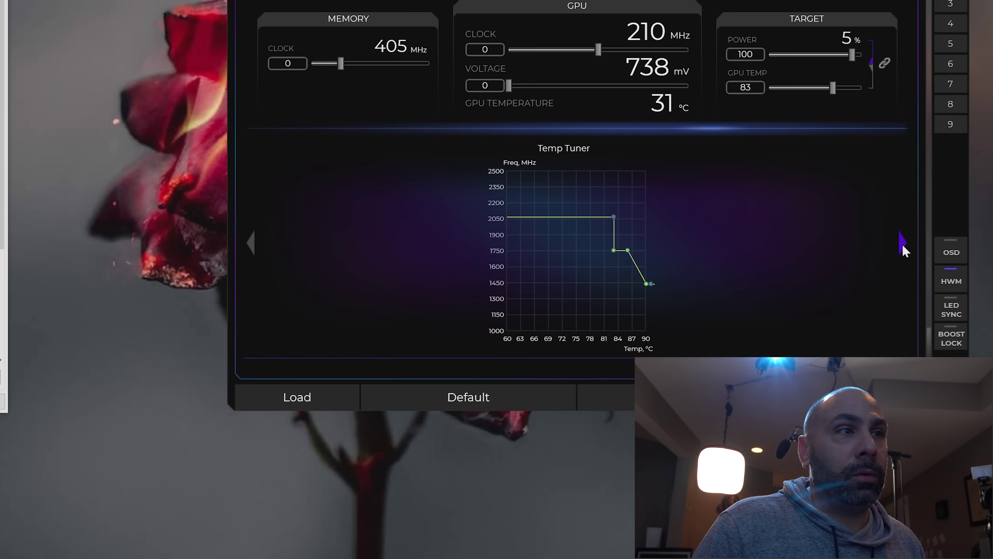
pyautogui.click(886, 279)
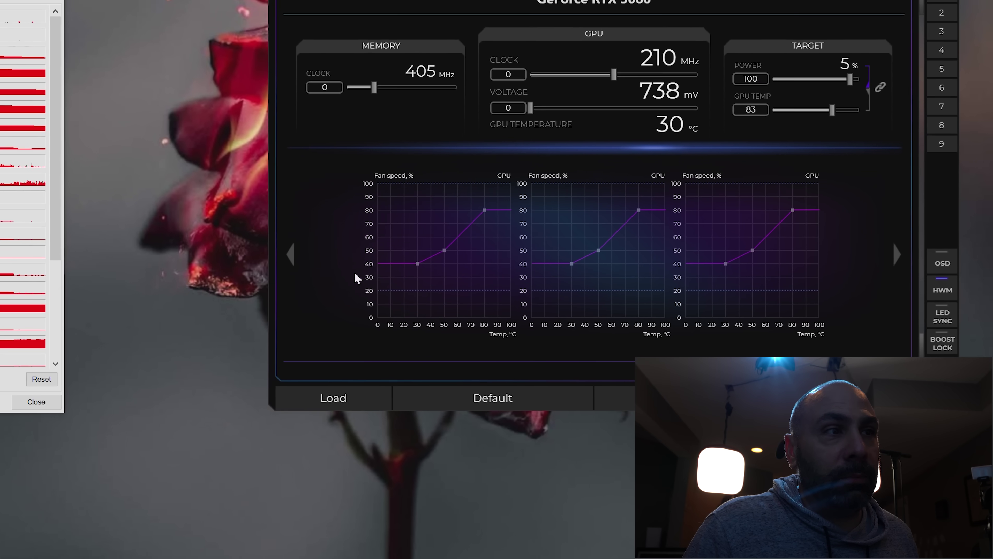
pyautogui.click(888, 279)
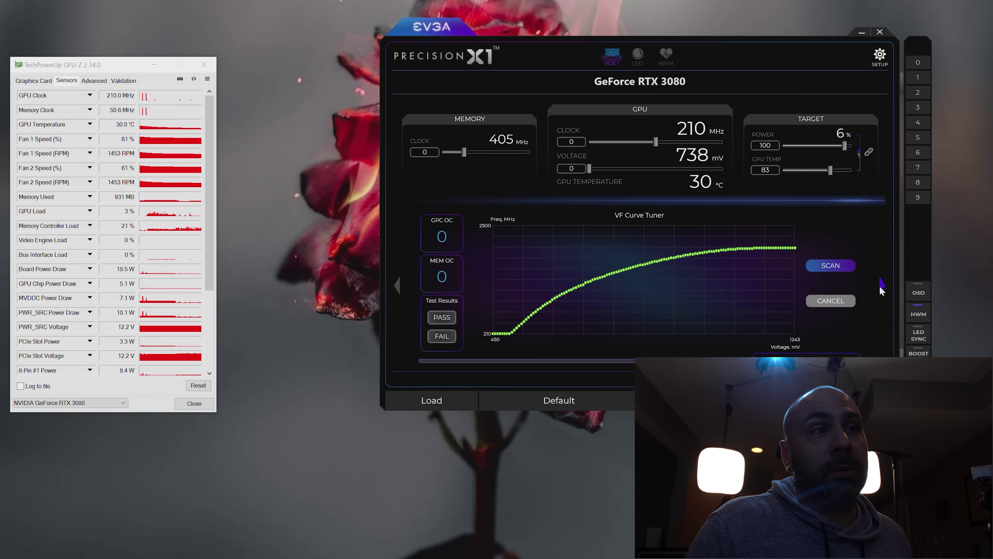
pyautogui.click(882, 288)
pyautogui.click(883, 288)
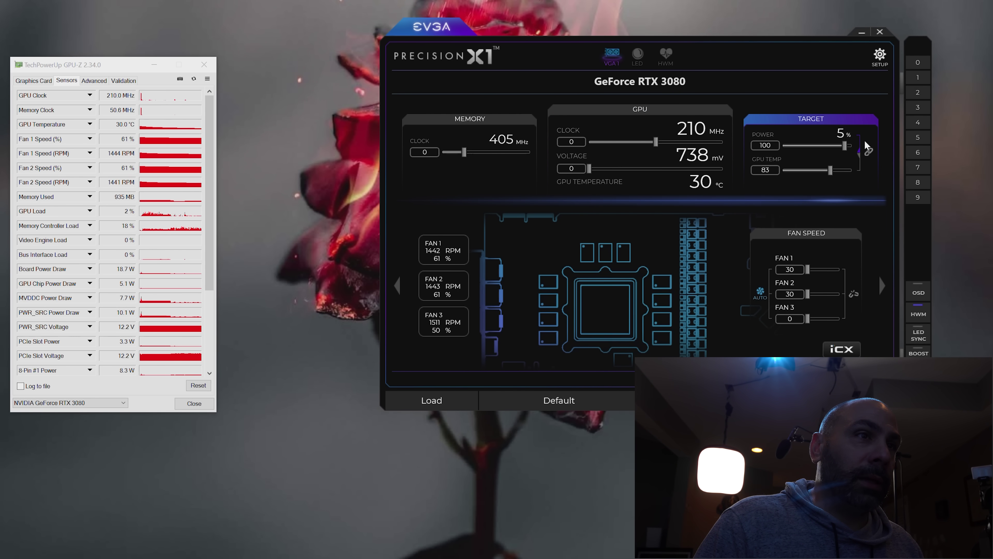
# Max the power target at 108 so GPU temp follows to 91, then widen GPU-Z.
pyautogui.moveTo(844, 146); pyautogui.dragTo(853, 145)
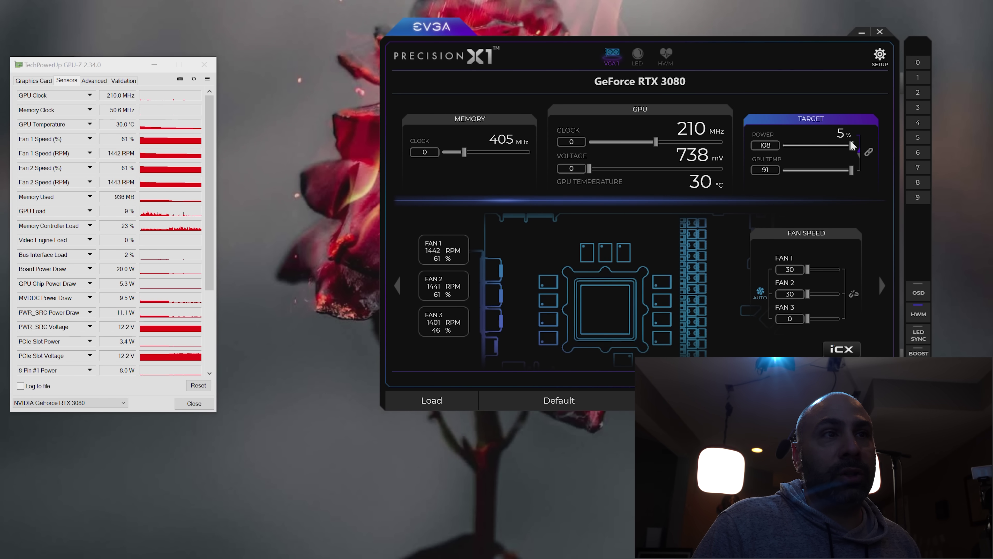
pyautogui.moveTo(864, 184)
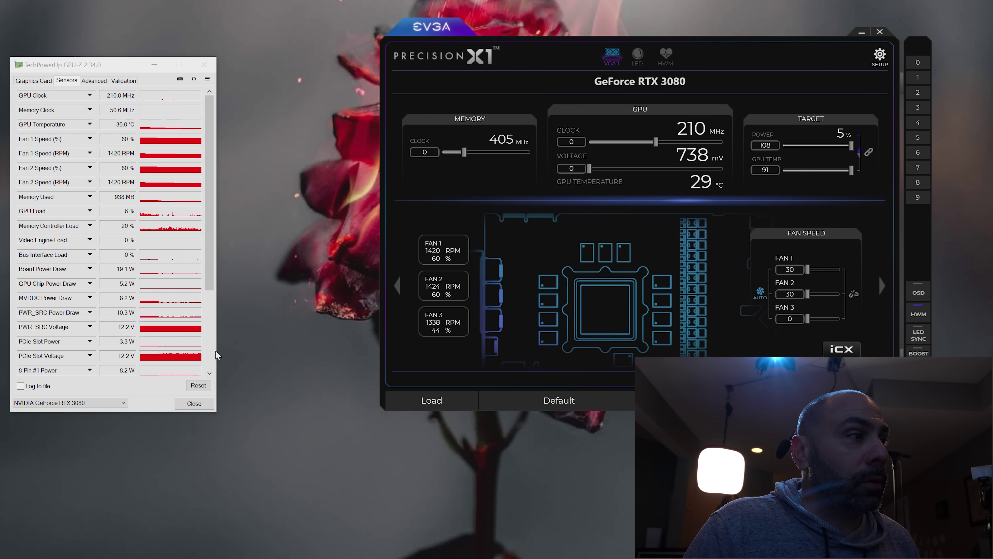
pyautogui.moveTo(217, 355); pyautogui.dragTo(348, 345)
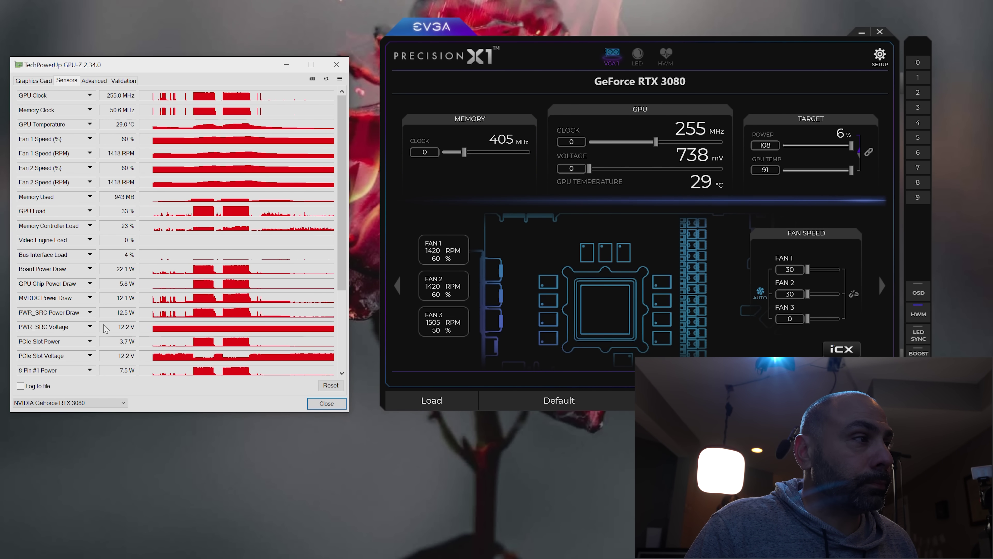
# Scroll the GPU-Z Sensors list down to show the lower sensors.
pyautogui.scroll(-3, 104, 329)
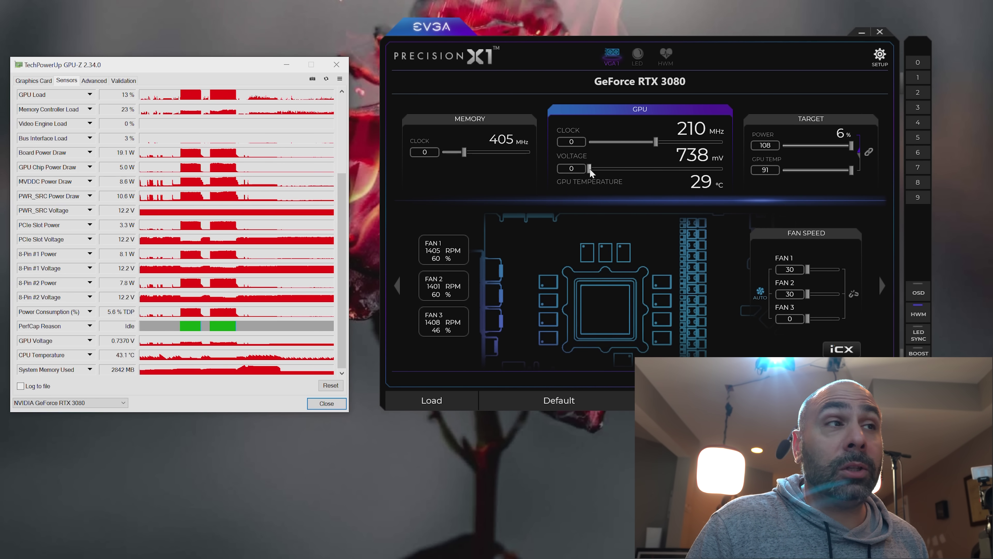
# Push the GPU Voltage slider to 100, then bring it back to 50.
pyautogui.moveTo(590, 168); pyautogui.dragTo(724, 169)
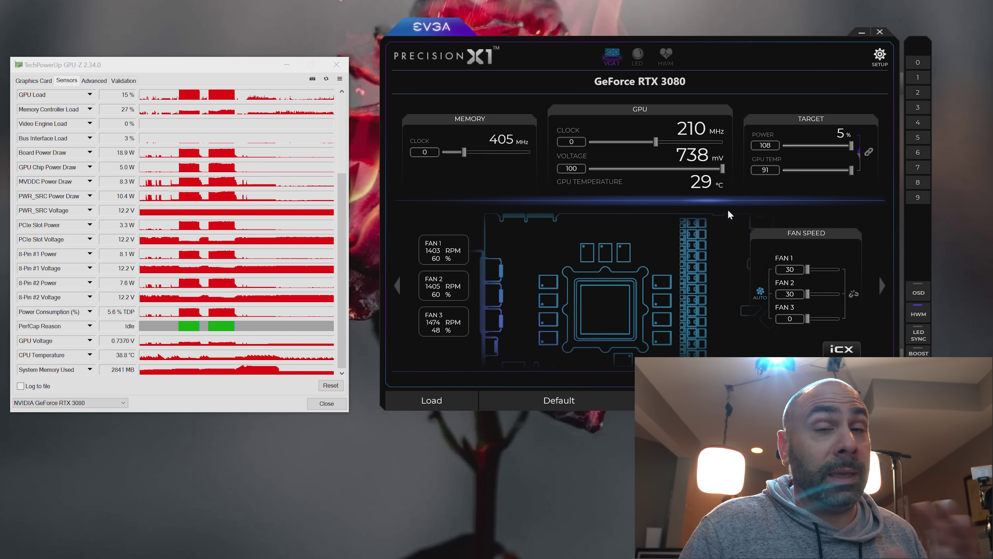
pyautogui.moveTo(711, 185)
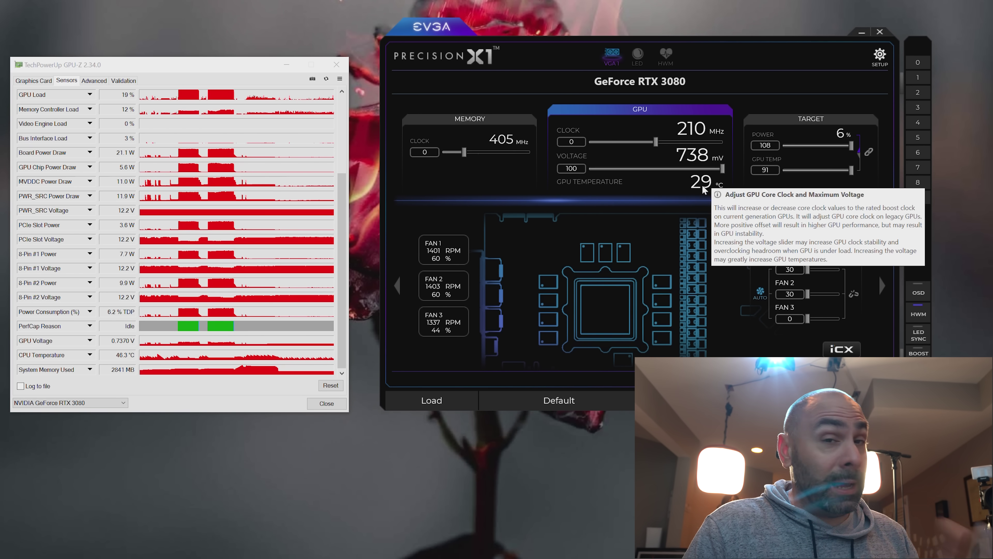
pyautogui.moveTo(721, 169); pyautogui.dragTo(656, 170)
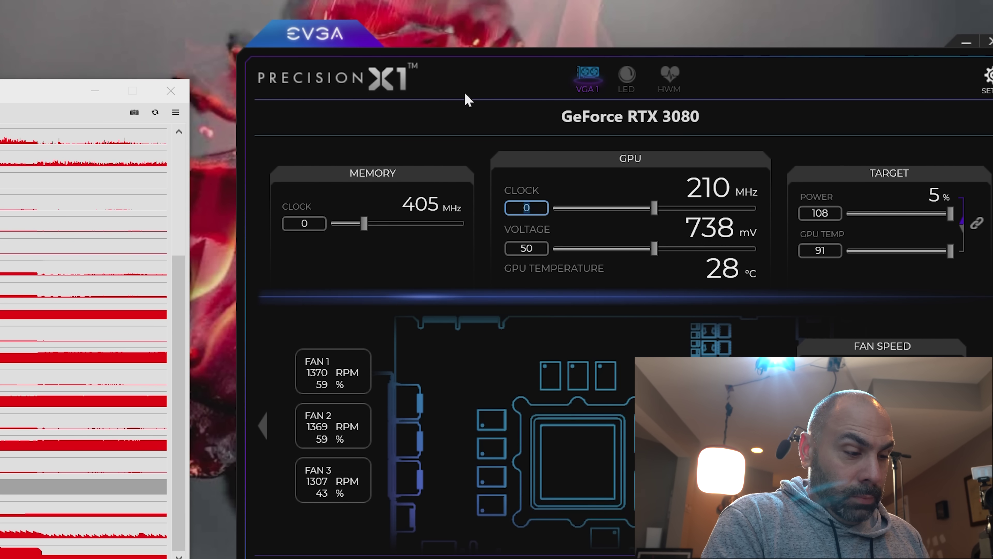
# Enter a +30 GPU core clock offset.
pyautogui.write('30')
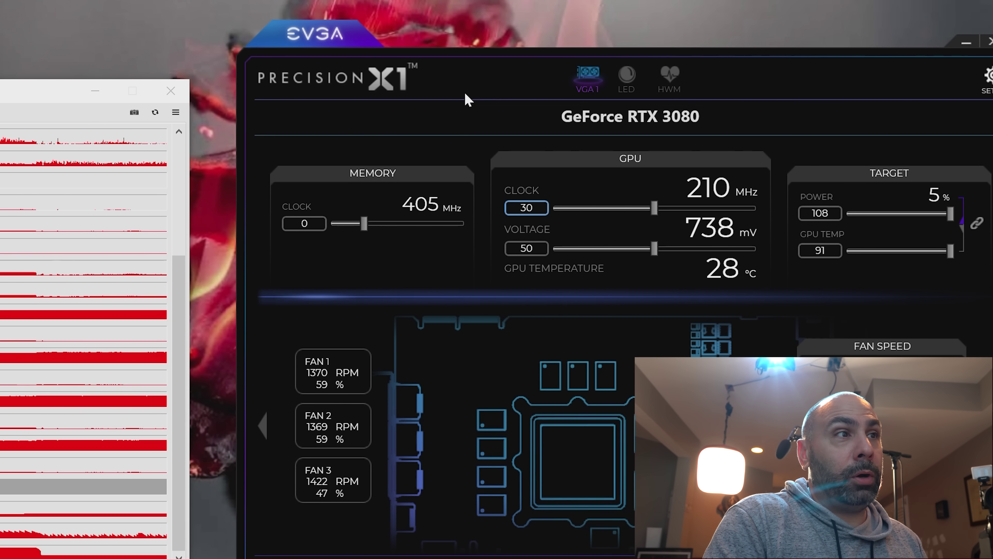
pyautogui.press('Return')
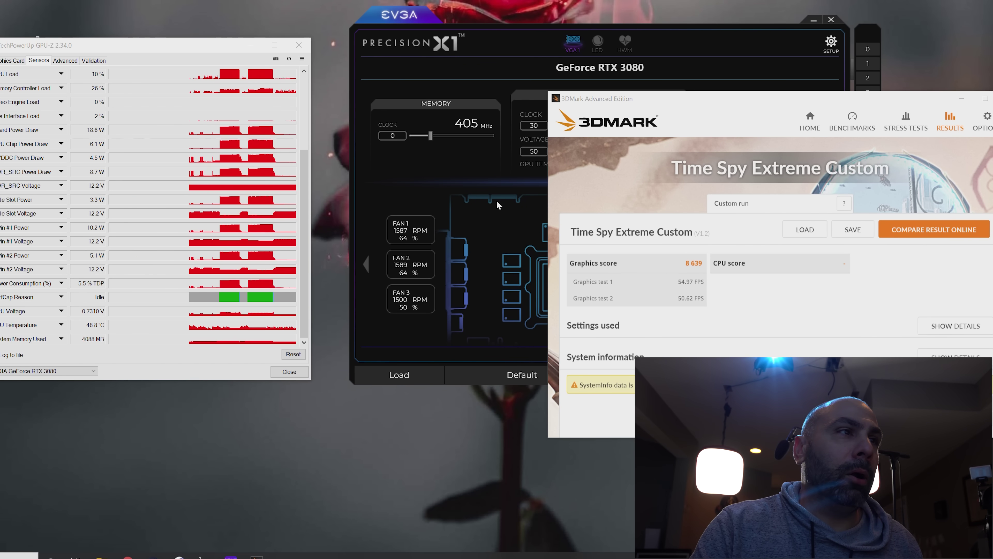
# Switch between Precision X1 and the 8,639 3DMark results, leaving Precision X1 in front.
pyautogui.click(520, 46)
pyautogui.hotkey('alt', 'Tab')
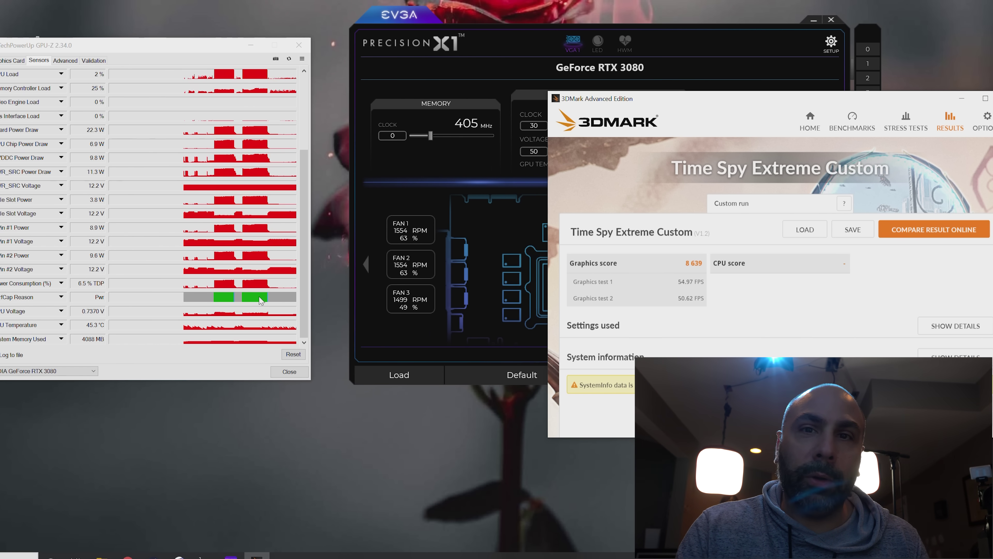
pyautogui.click(695, 55)
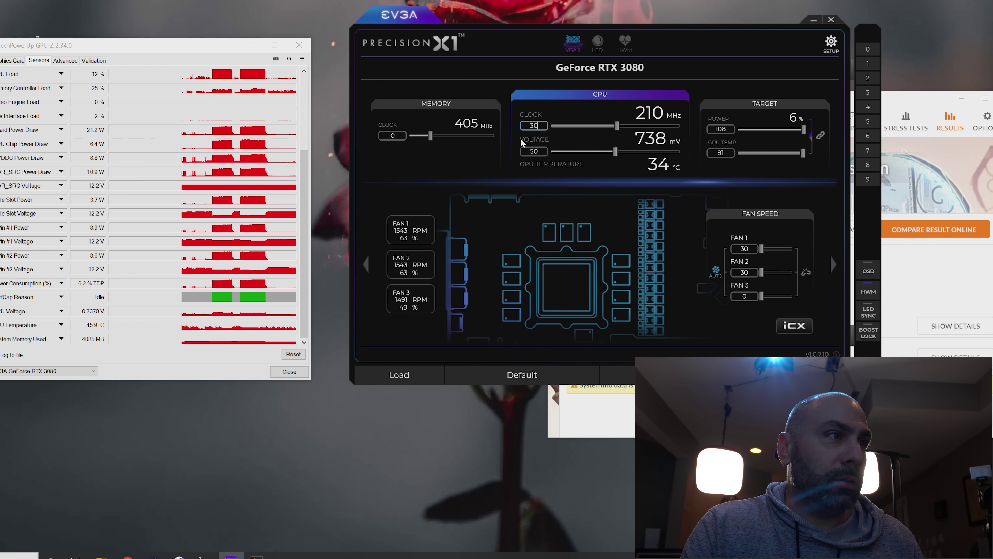
# Replace the core clock offset with 40.
pyautogui.press('BackSpace')
pyautogui.press('BackSpace')
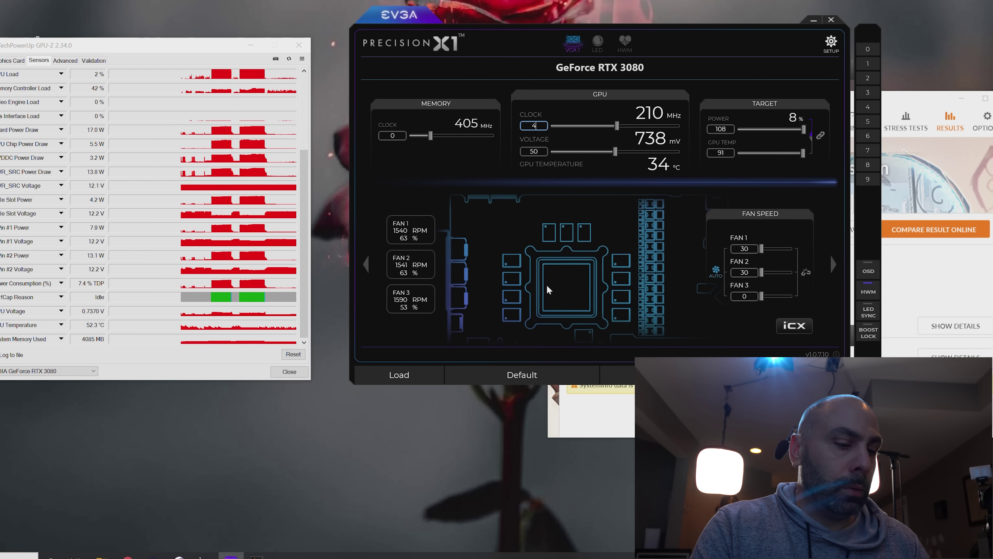
pyautogui.write('40')
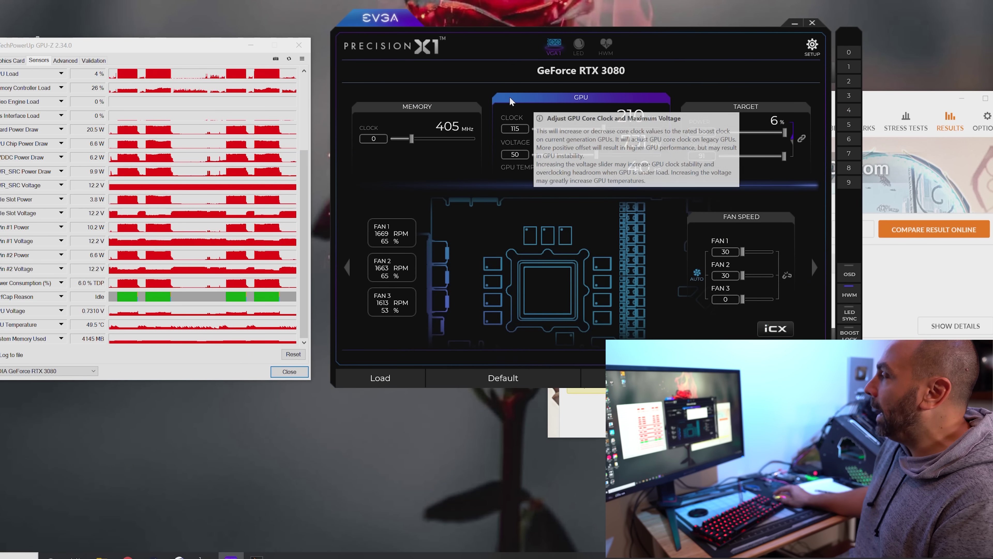
# Bring 3DMark's results with the 8,793 graphics score to the front.
pyautogui.click(879, 106)
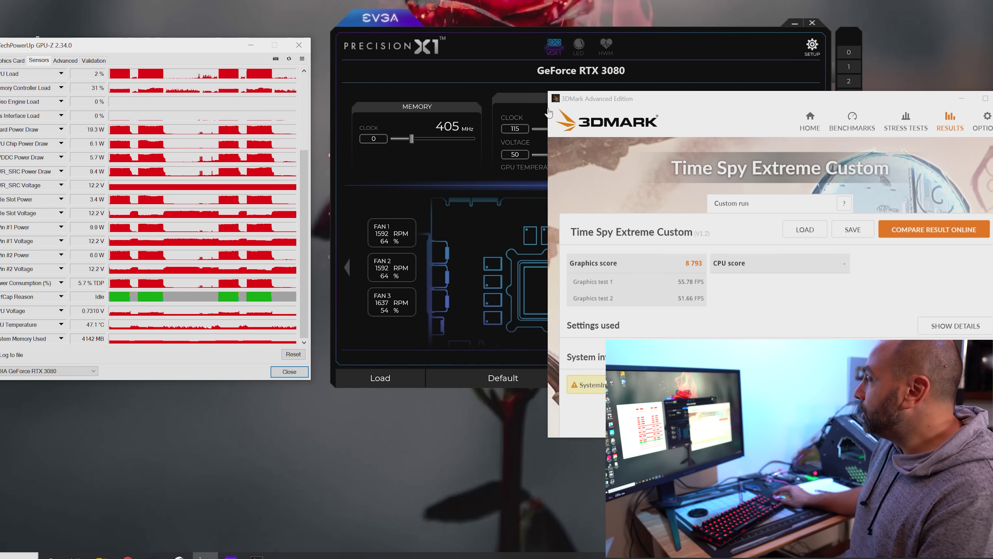
# Bring Precision X1 back over the 3DMark results.
pyautogui.click(508, 44)
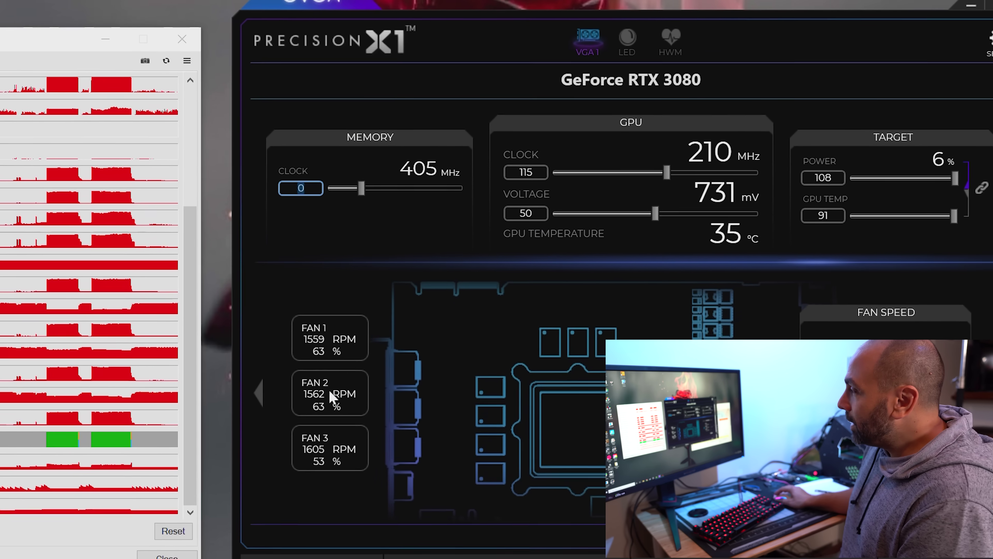
# Apply a +500 memory clock offset alongside the existing +115 core clock and 50 voltage.
pyautogui.write('500')
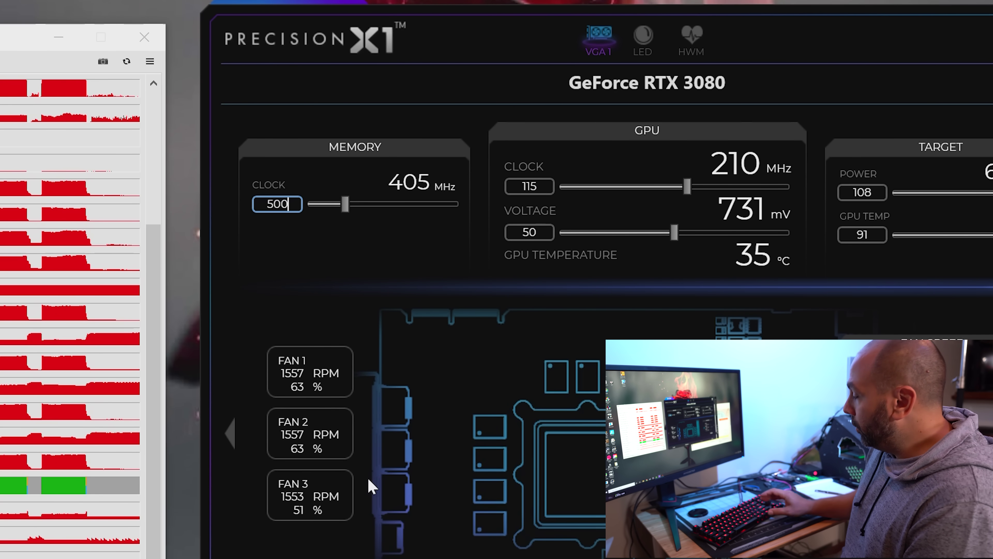
pyautogui.press('Return')
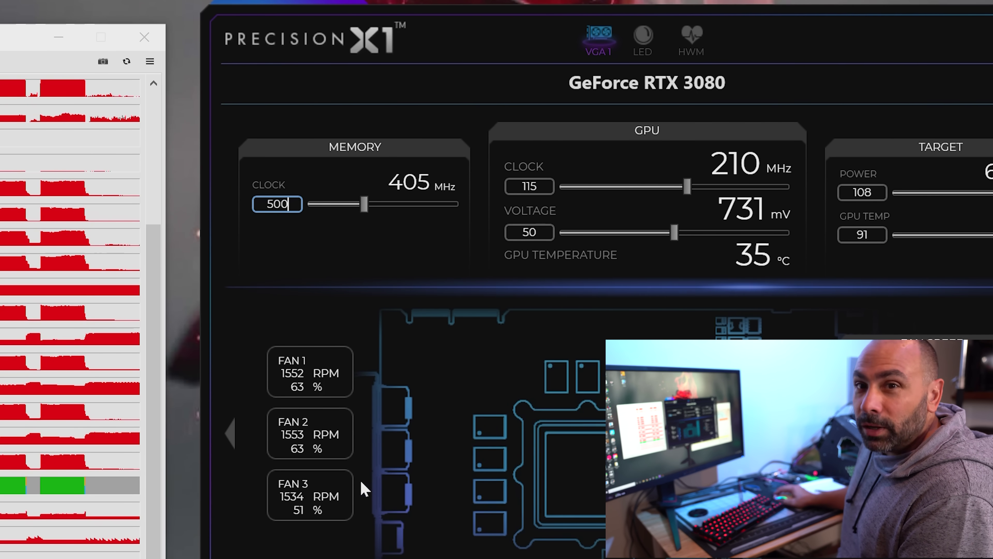